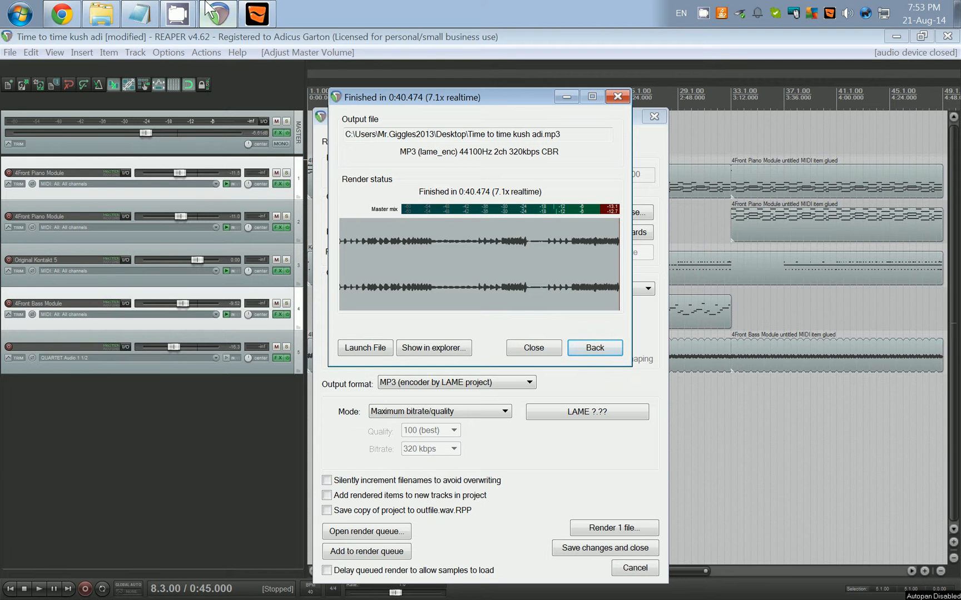
# - Raise the Output 1/2 level in the QUARTET audio interface panel and close the panel
pyautogui.click(257, 13)
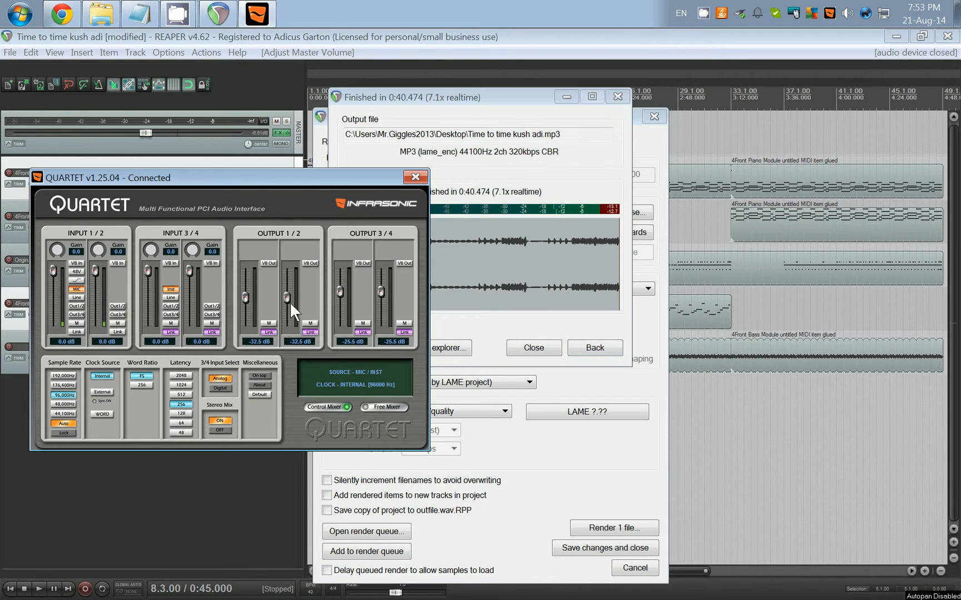
pyautogui.moveTo(287, 297); pyautogui.dragTo(302, 264)
pyautogui.click(415, 178)
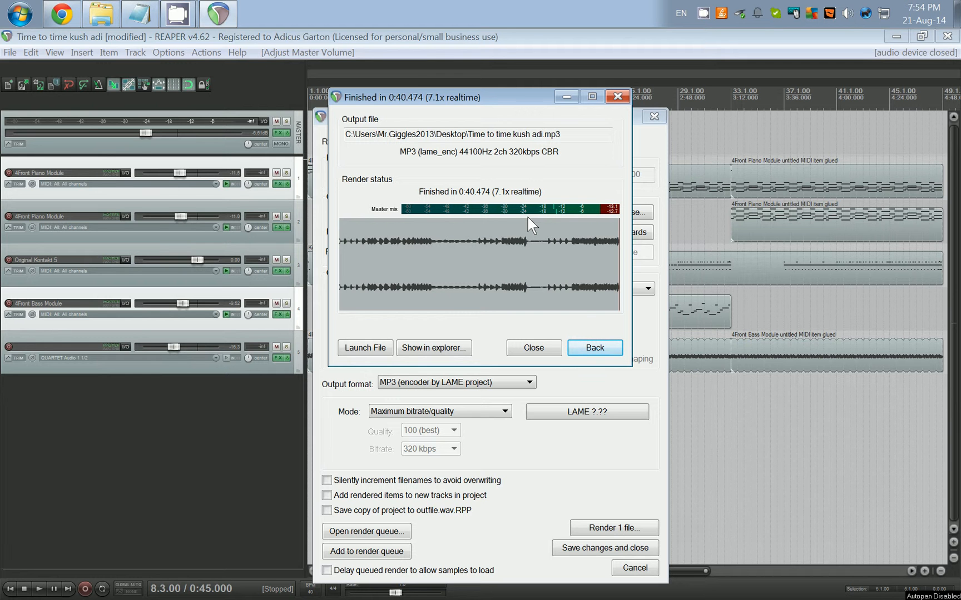
# - Close the finished render report and quit REAPER without saving the project
pyautogui.click(533, 348)
pyautogui.click(947, 36)
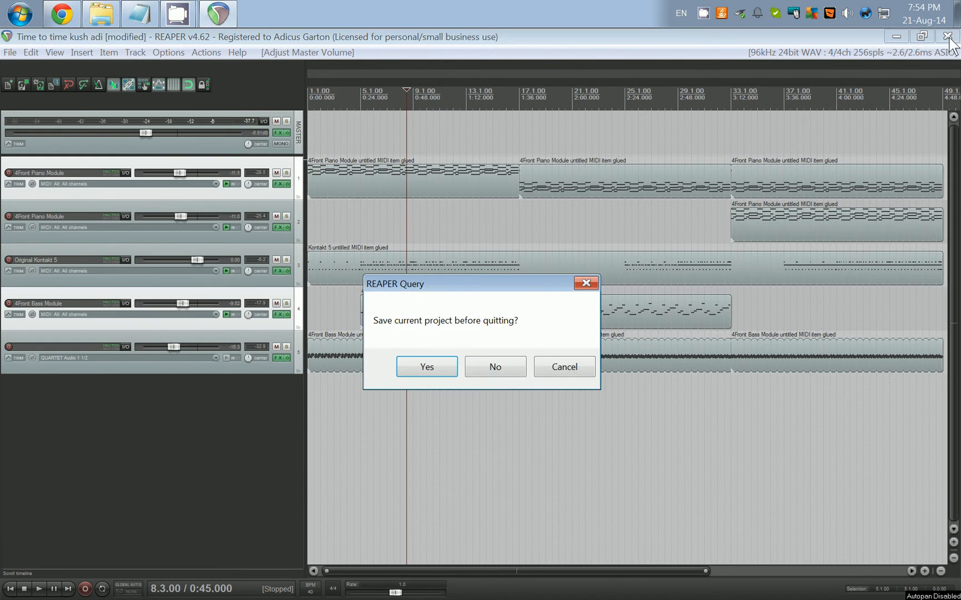
pyautogui.click(501, 367)
# - Show the desktop and play the rendered Time to time kush adi.mp3 in foobar2000
pyautogui.click(957, 14)
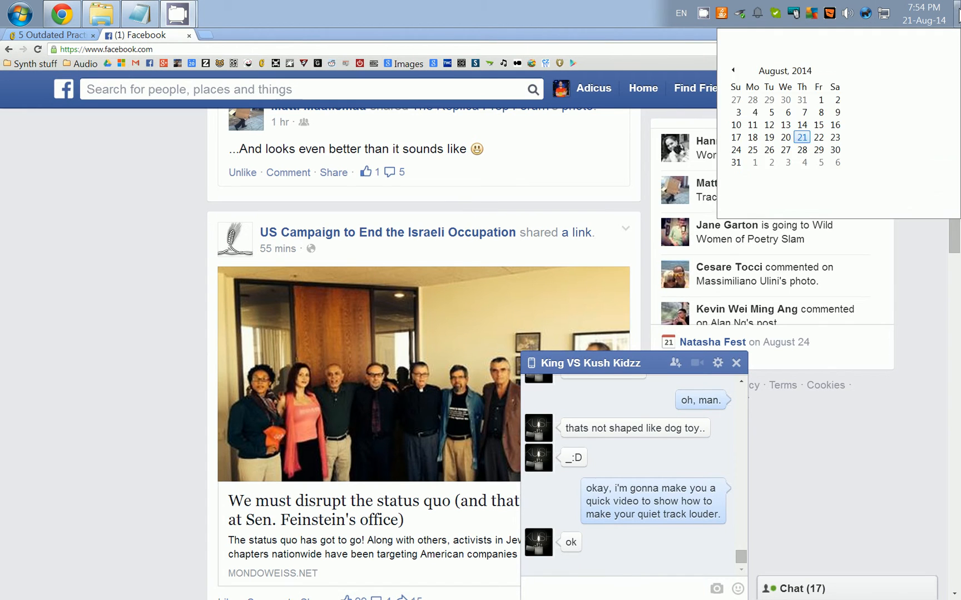
pyautogui.click(958, 14)
pyautogui.click(751, 205)
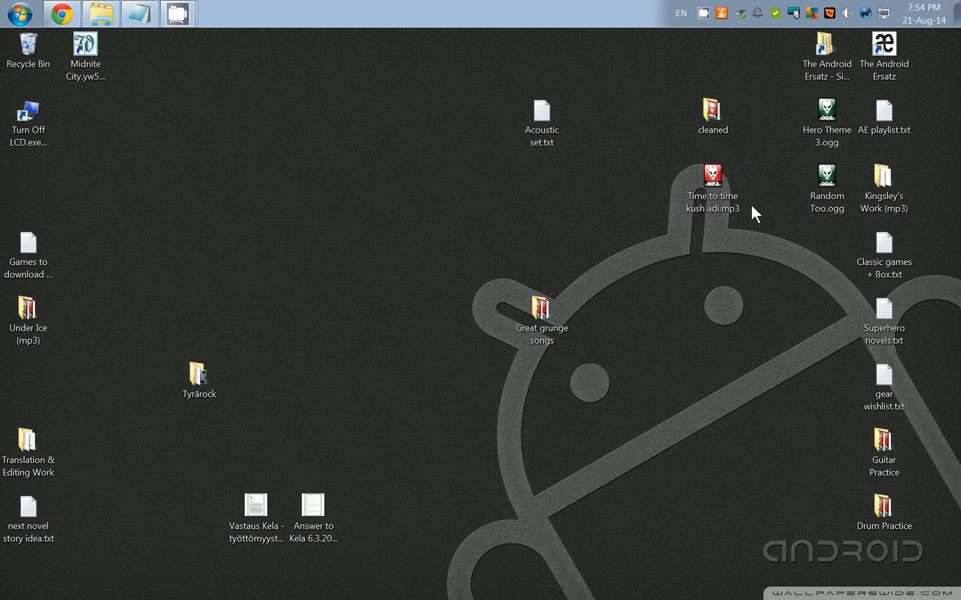
pyautogui.doubleClick(714, 184)
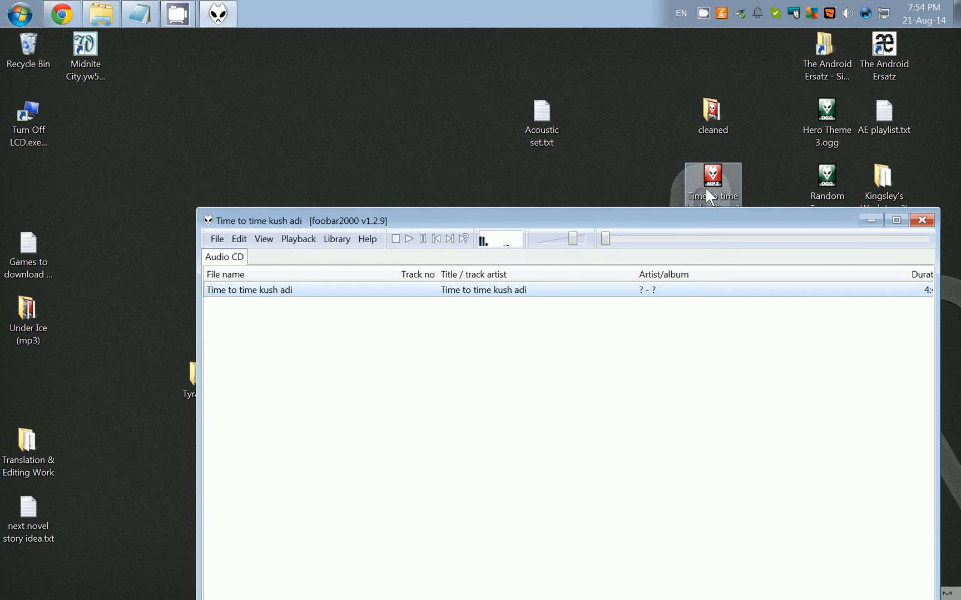
pyautogui.moveTo(604, 220); pyautogui.dragTo(543, 144)
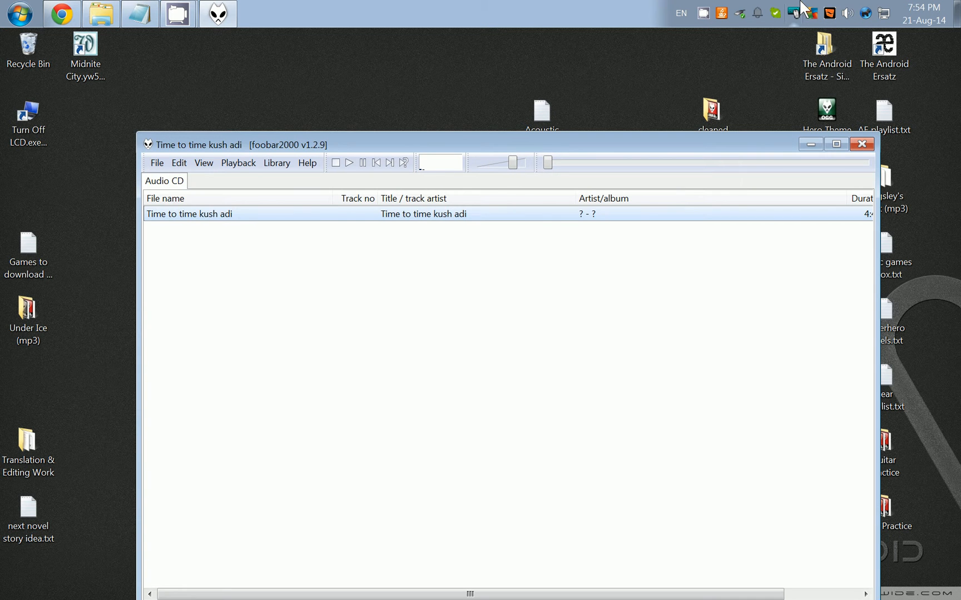
# - Set both Output 1/2 channels to -34.5 dB in the QUARTET panel and close the panel
pyautogui.click(830, 13)
pyautogui.moveTo(290, 270); pyautogui.dragTo(285, 299)
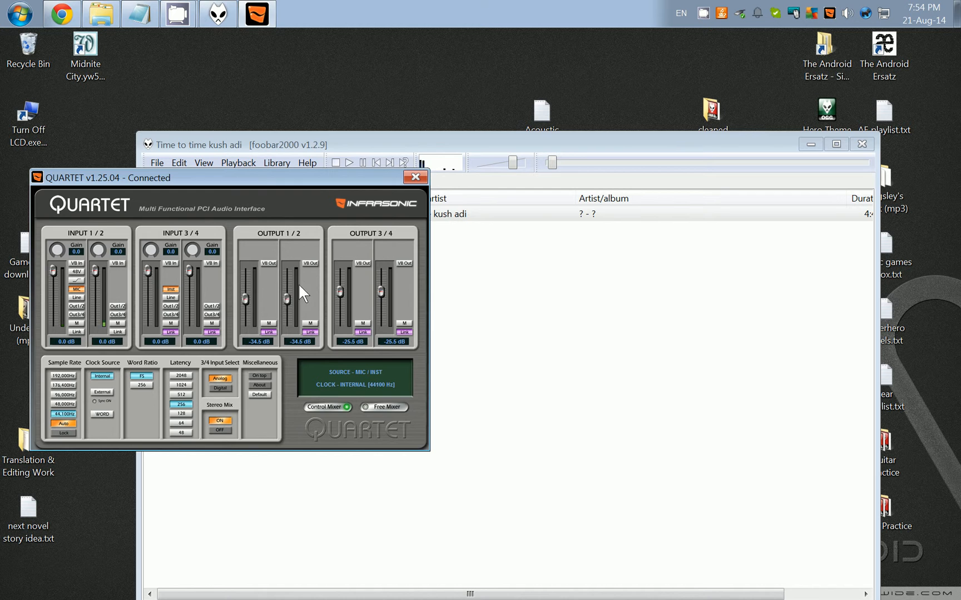
pyautogui.click(414, 176)
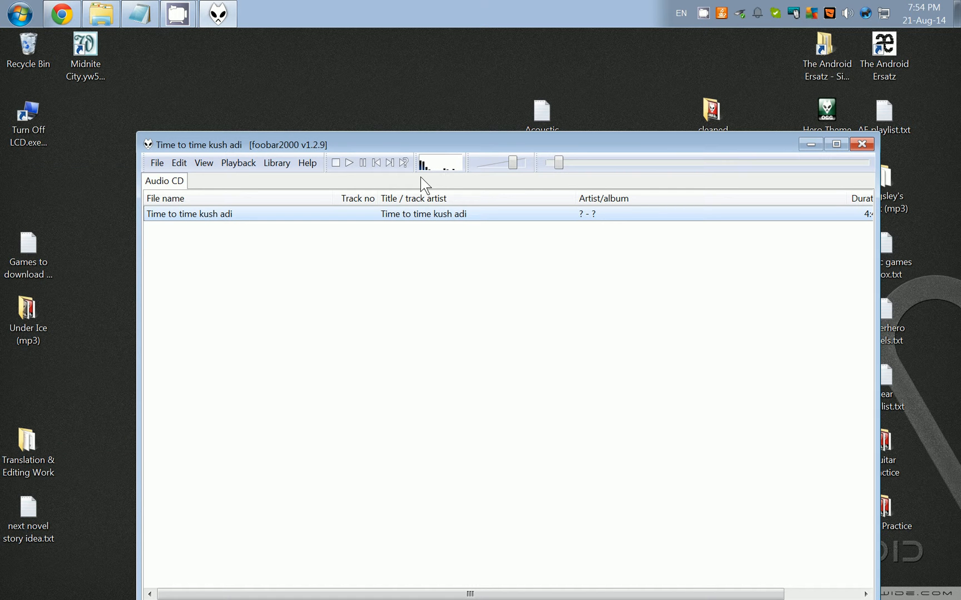
# - Close foobar2000 and launch Audacity
pyautogui.click(866, 146)
pyautogui.click(4, 7)
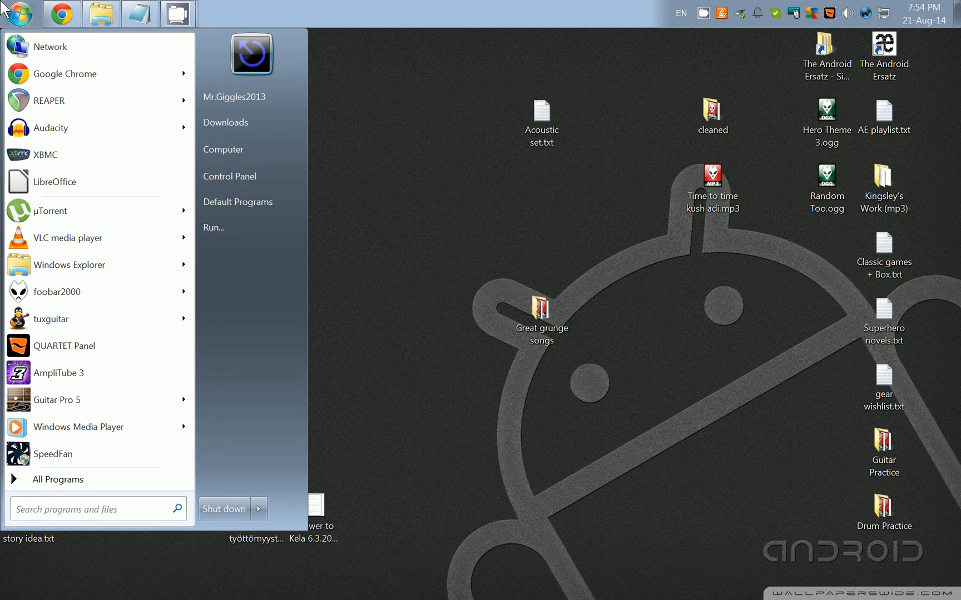
pyautogui.click(67, 126)
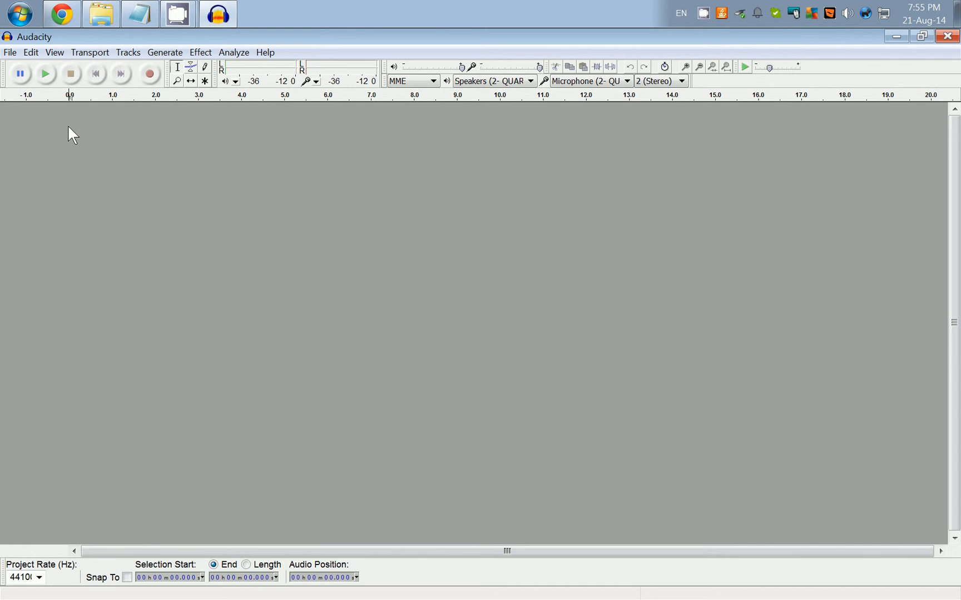
# - Import Time to time kush adi.mp3 from the desktop folder into the empty Audacity project
pyautogui.click(101, 14)
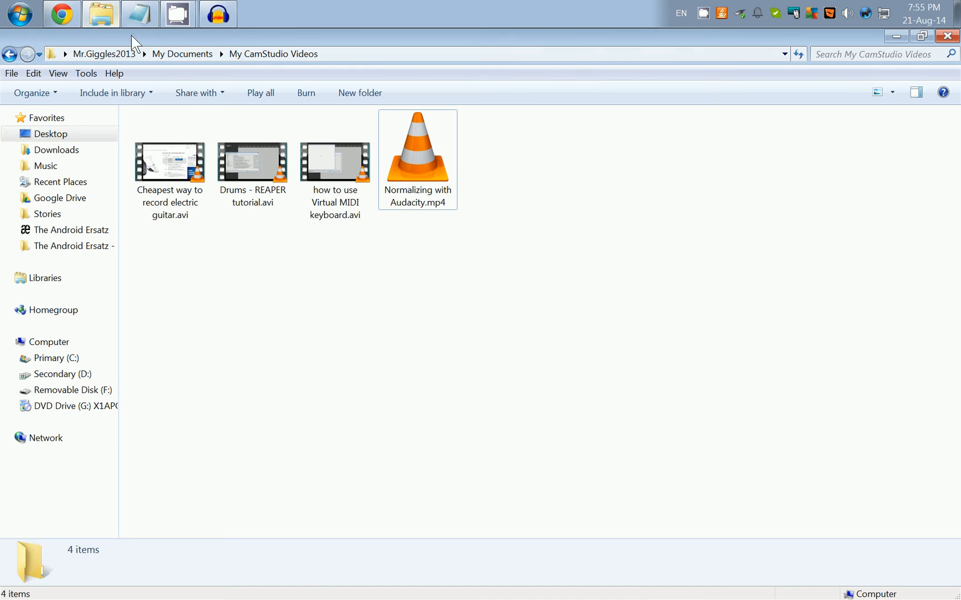
pyautogui.click(53, 135)
pyautogui.moveTo(159, 38); pyautogui.dragTo(960, 214)
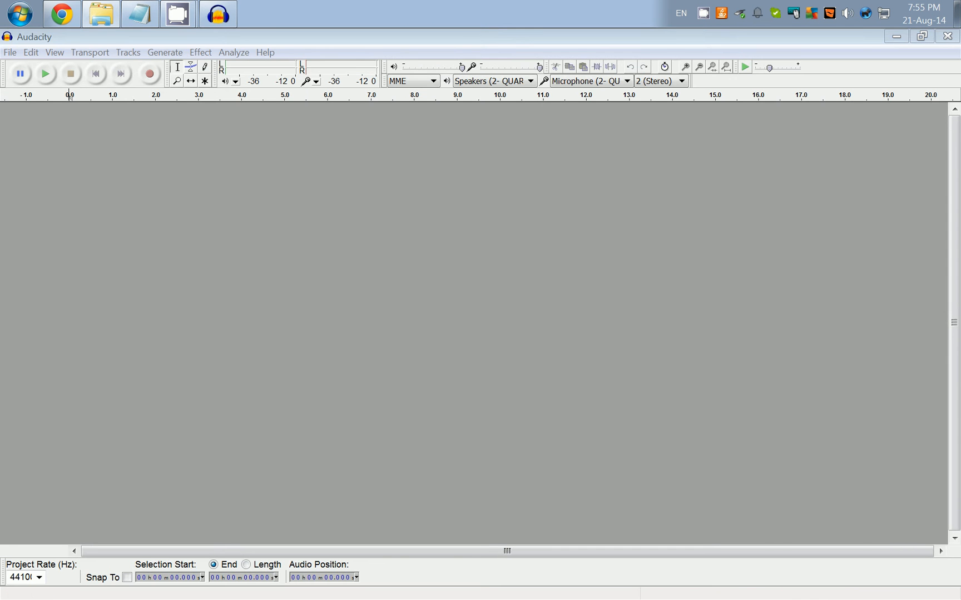
pyautogui.click(99, 39)
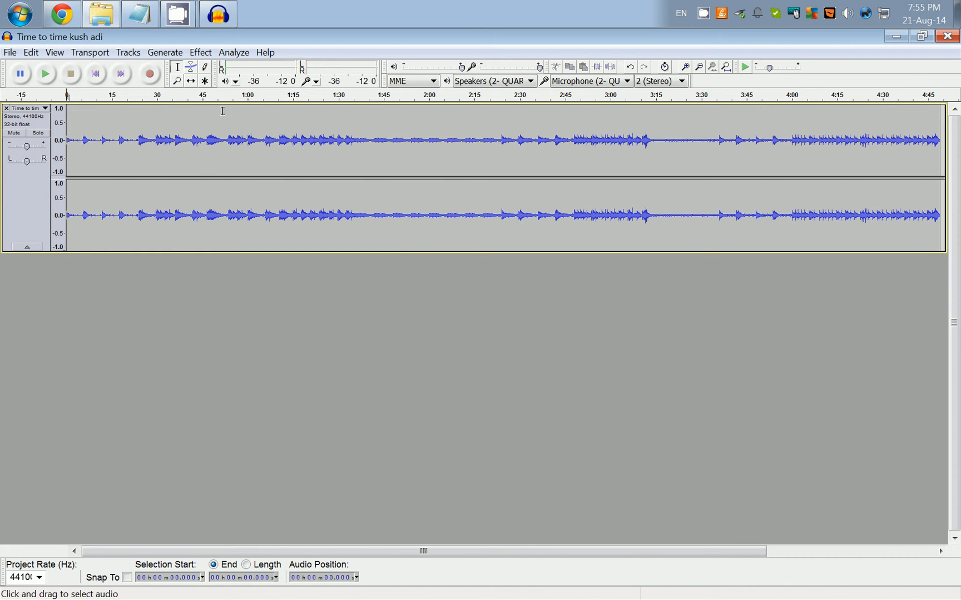
# - Normalize the whole track to 0.0 dB with DC offset removal and independent stereo channels, and remove the track from the project
pyautogui.click(200, 52)
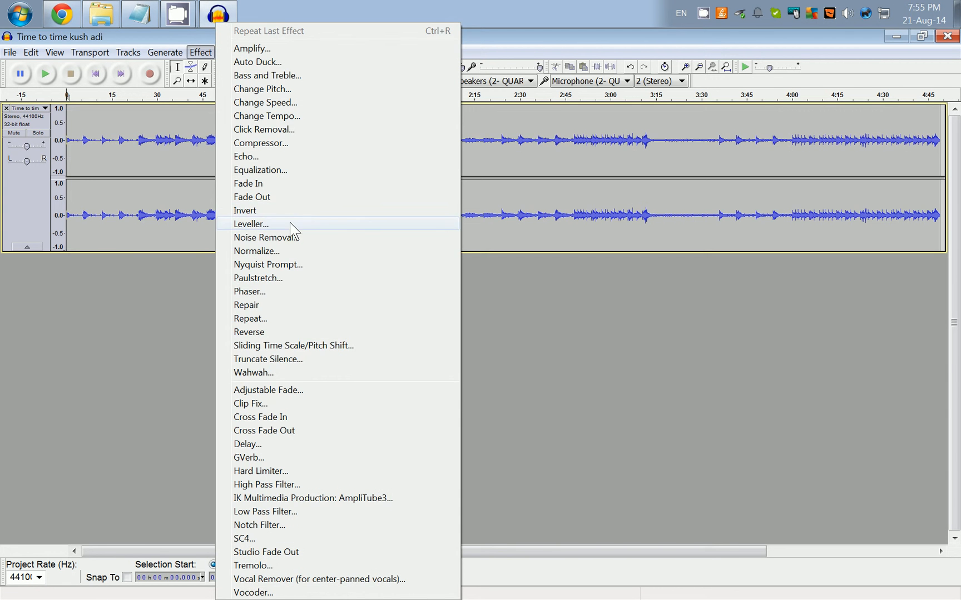
pyautogui.click(292, 252)
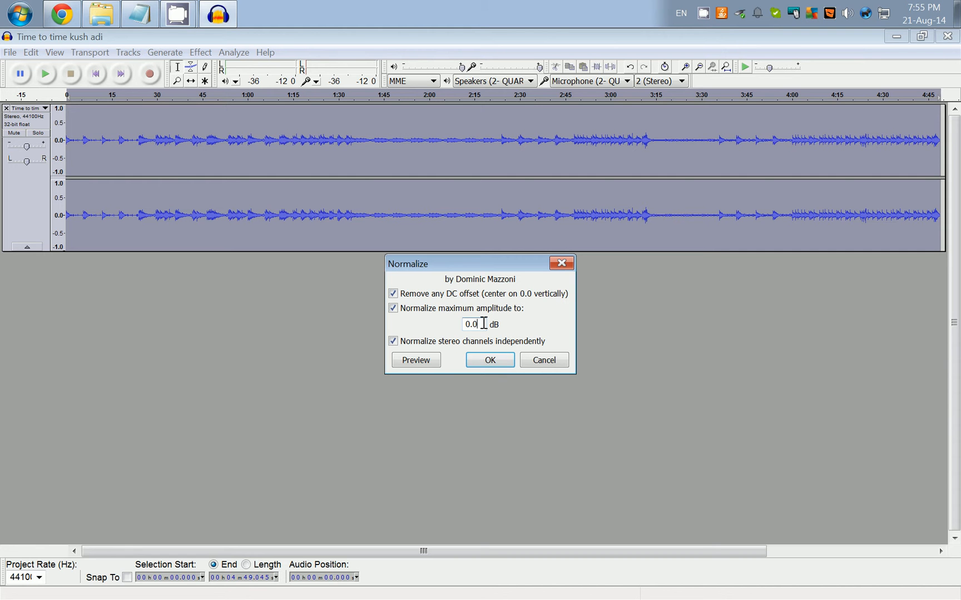
pyautogui.click(484, 363)
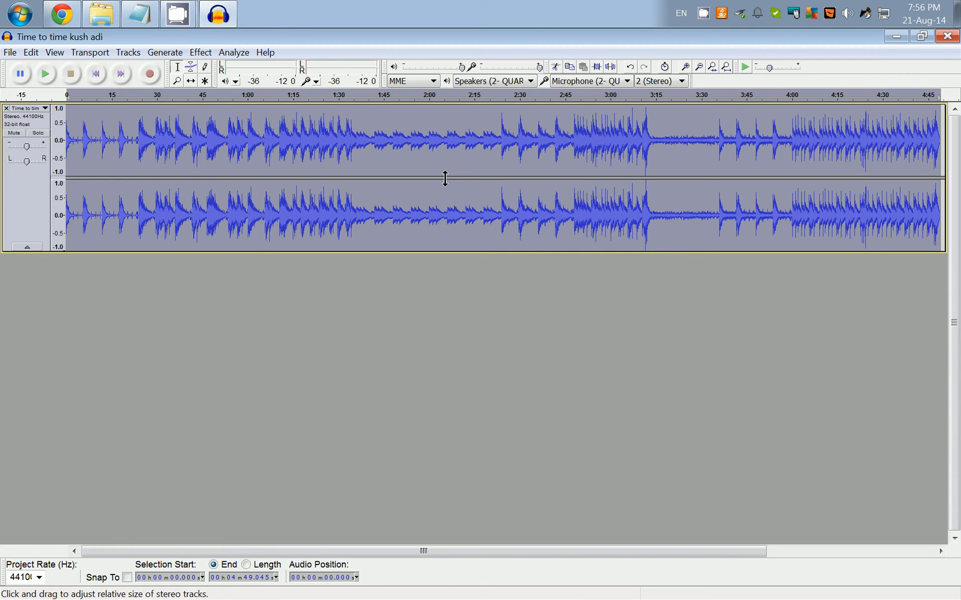
pyautogui.click(6, 108)
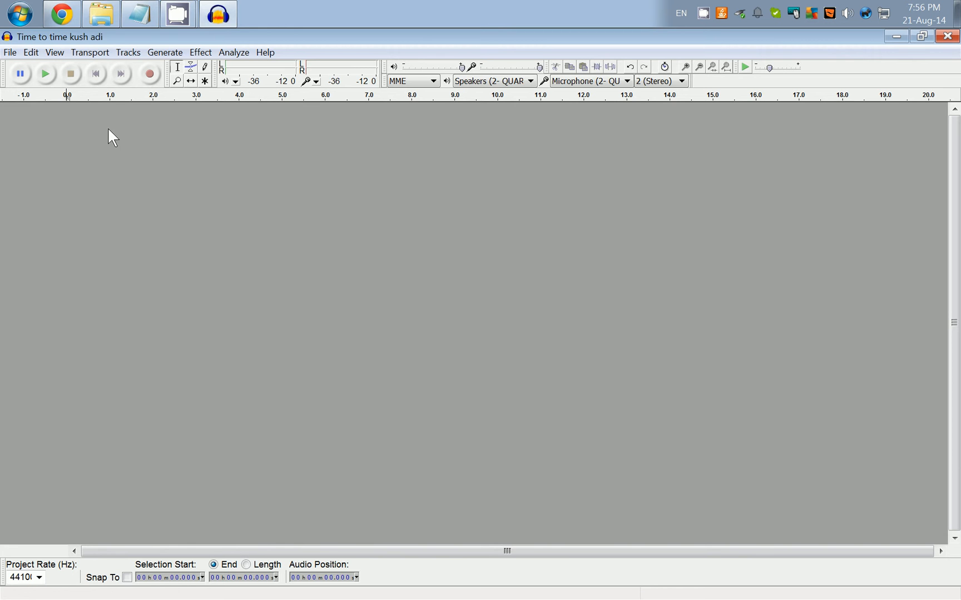
# - Apply the MP3 Conversion chain to the file Time to time kush adi.mp3 on the desktop
pyautogui.click(11, 49)
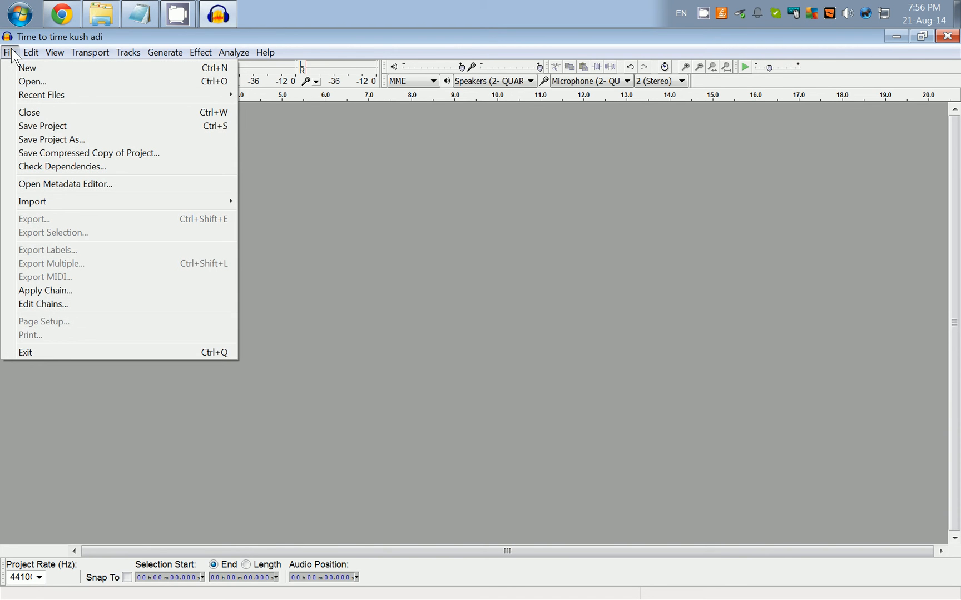
pyautogui.click(65, 290)
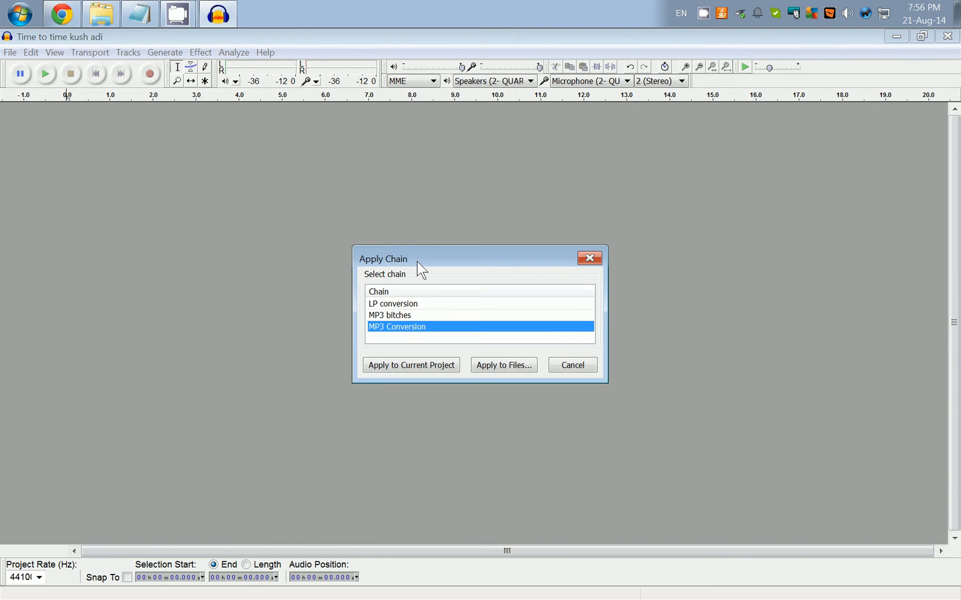
pyautogui.moveTo(417, 263); pyautogui.dragTo(374, 241)
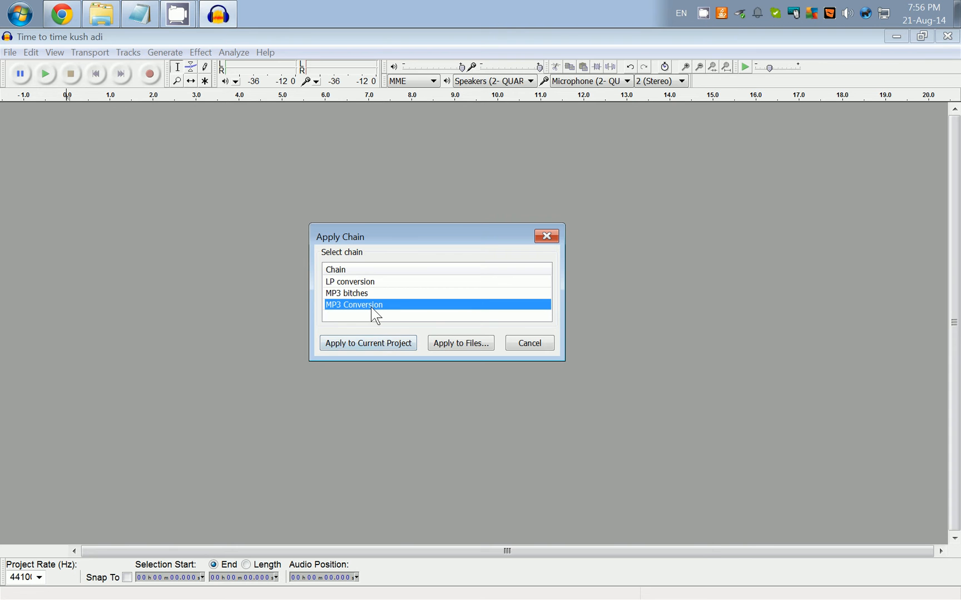
pyautogui.click(462, 343)
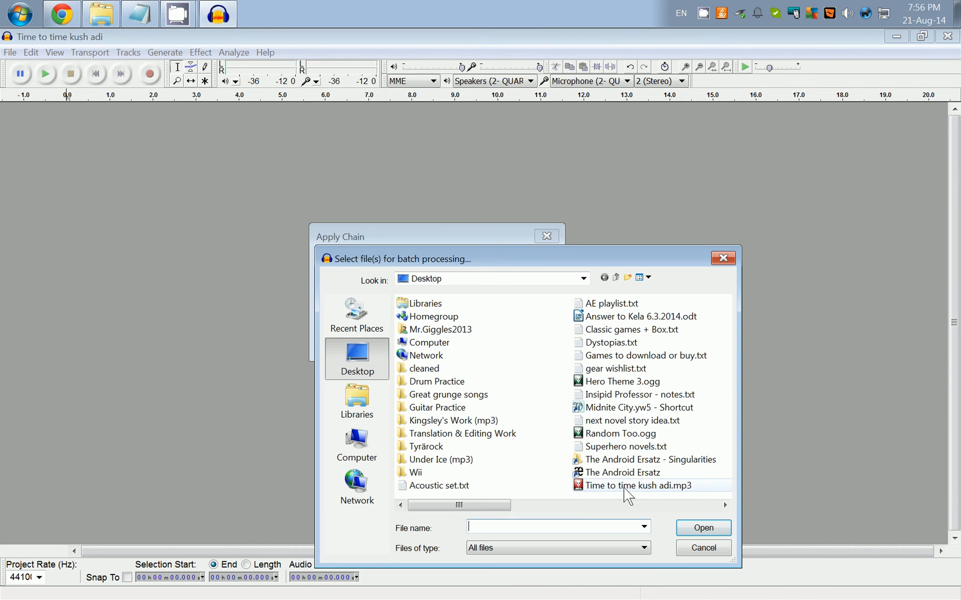
pyautogui.doubleClick(688, 486)
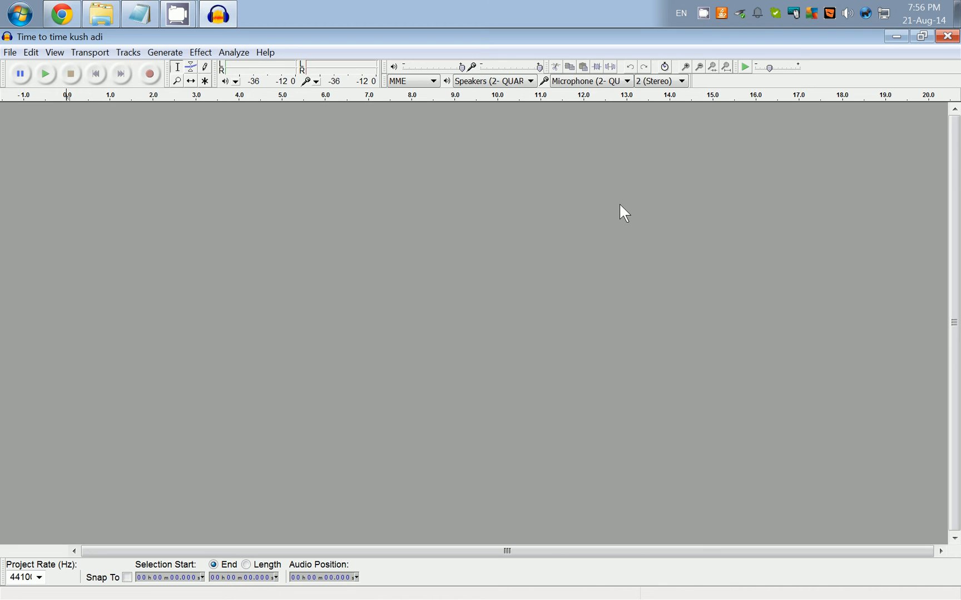
# - Quit Audacity without saving the changes
pyautogui.click(954, 42)
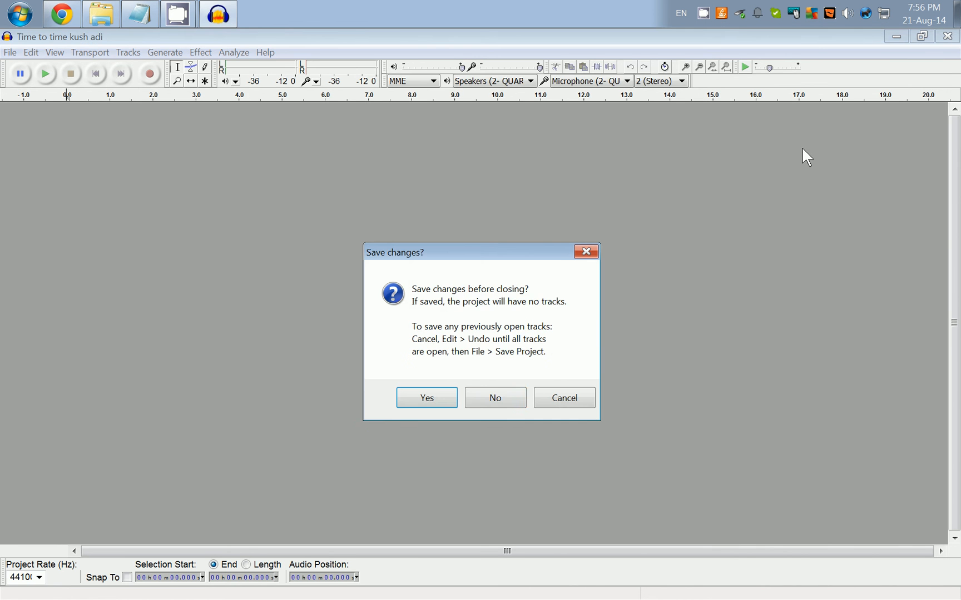
pyautogui.click(496, 397)
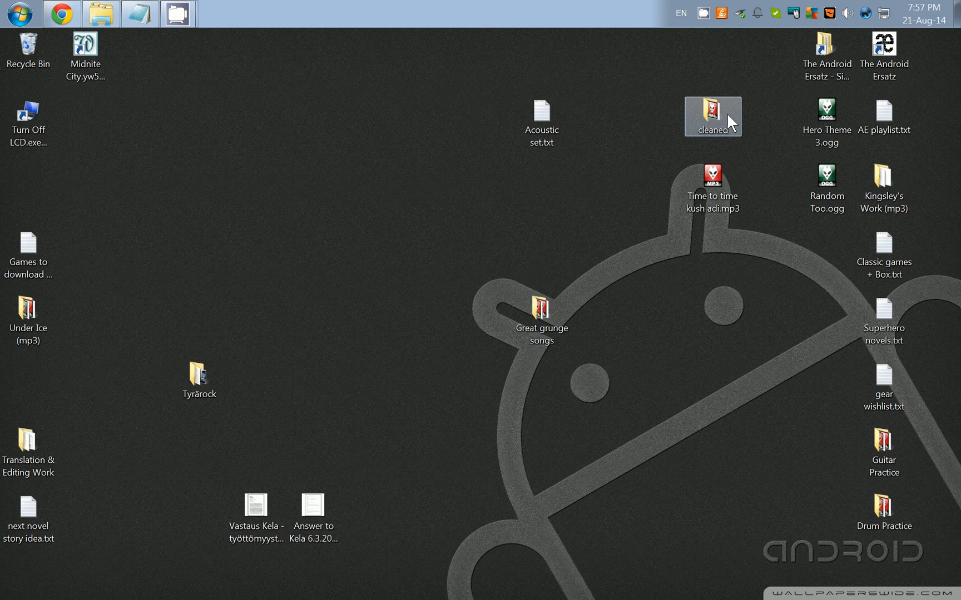
# - Open the cleaned folder on the desktop and compare its copy of Time to time kush adi.mp3 with the original on the desktop
pyautogui.moveTo(727, 113)
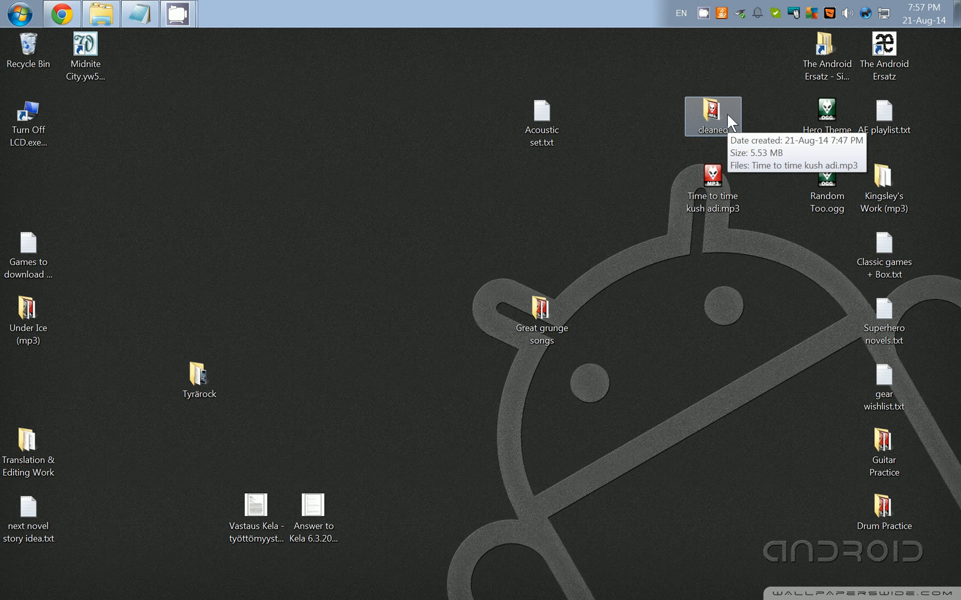
pyautogui.click(724, 184)
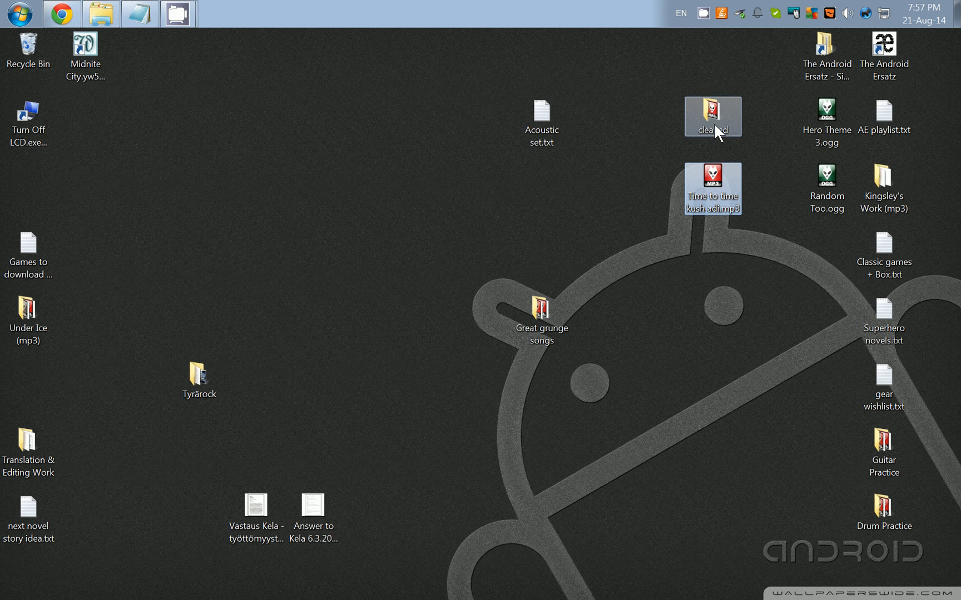
pyautogui.moveTo(715, 126)
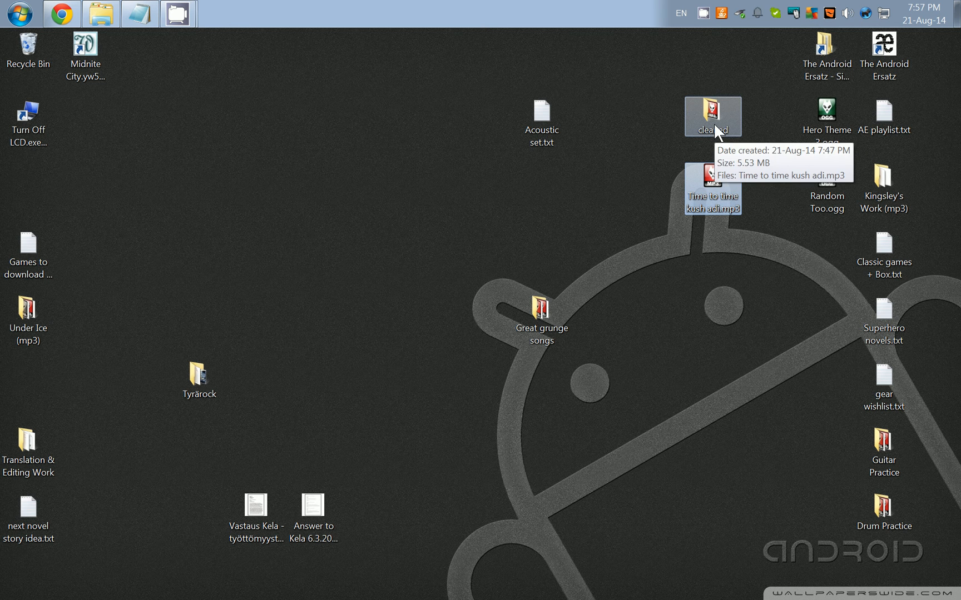
pyautogui.click(712, 123)
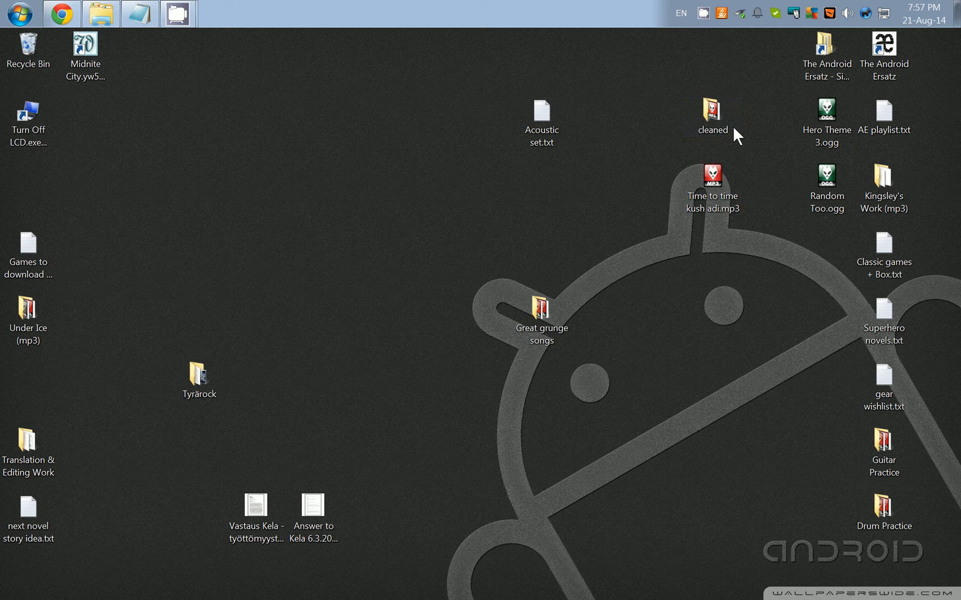
pyautogui.doubleClick(715, 113)
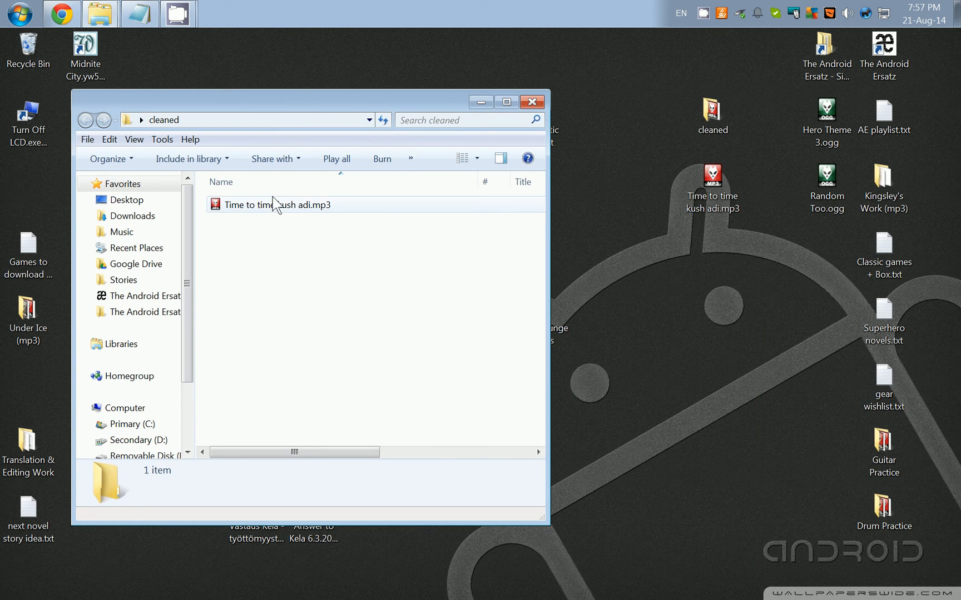
pyautogui.click(274, 206)
pyautogui.moveTo(310, 91); pyautogui.dragTo(260, 49)
pyautogui.moveTo(234, 162); pyautogui.dragTo(715, 189)
pyautogui.click(711, 184)
pyautogui.click(262, 165)
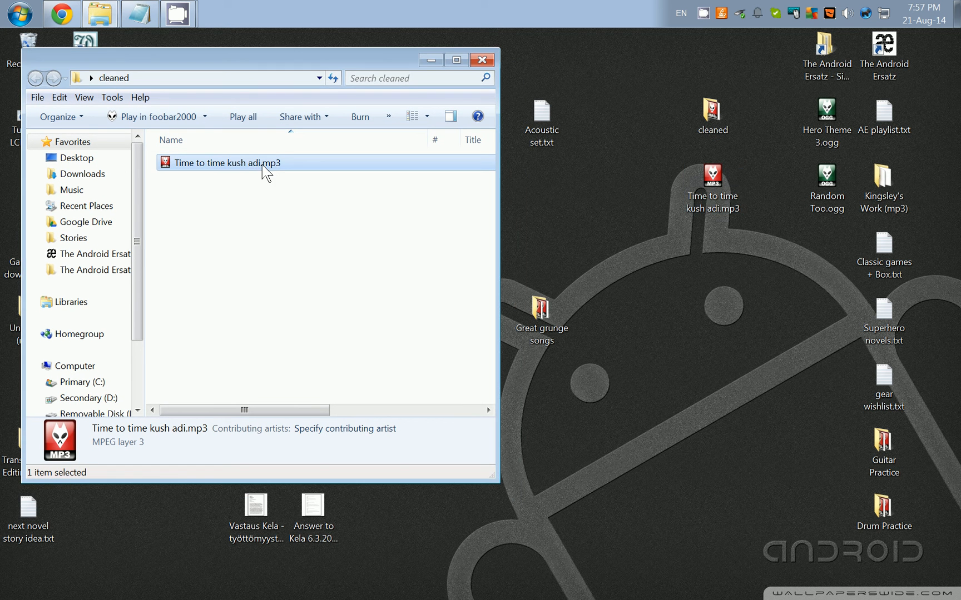
# - Play the original desktop MP3 in foobar2000, and add the cleaned folder's copy to the playlist and play it for comparison
pyautogui.doubleClick(712, 182)
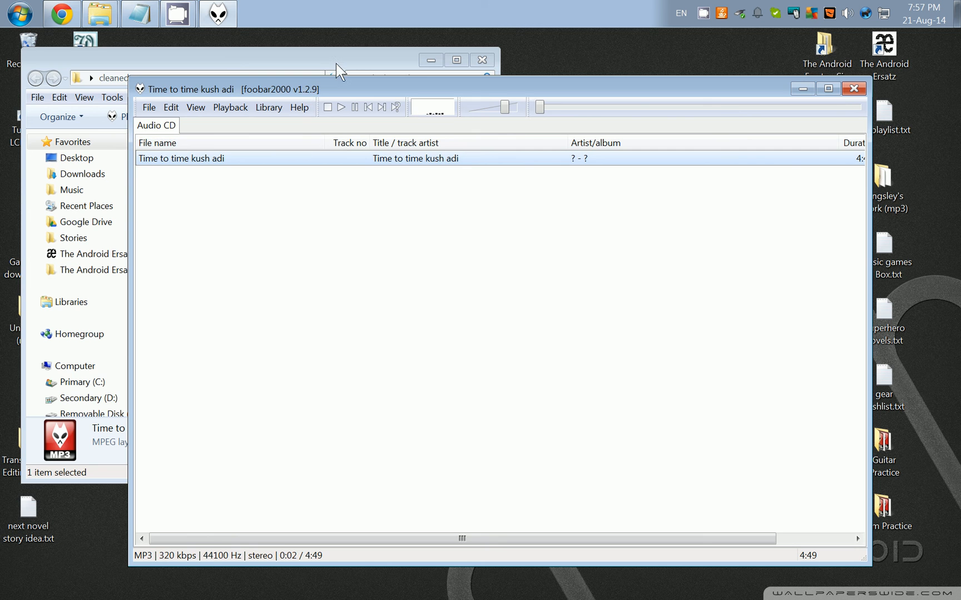
pyautogui.moveTo(326, 57); pyautogui.dragTo(380, 226)
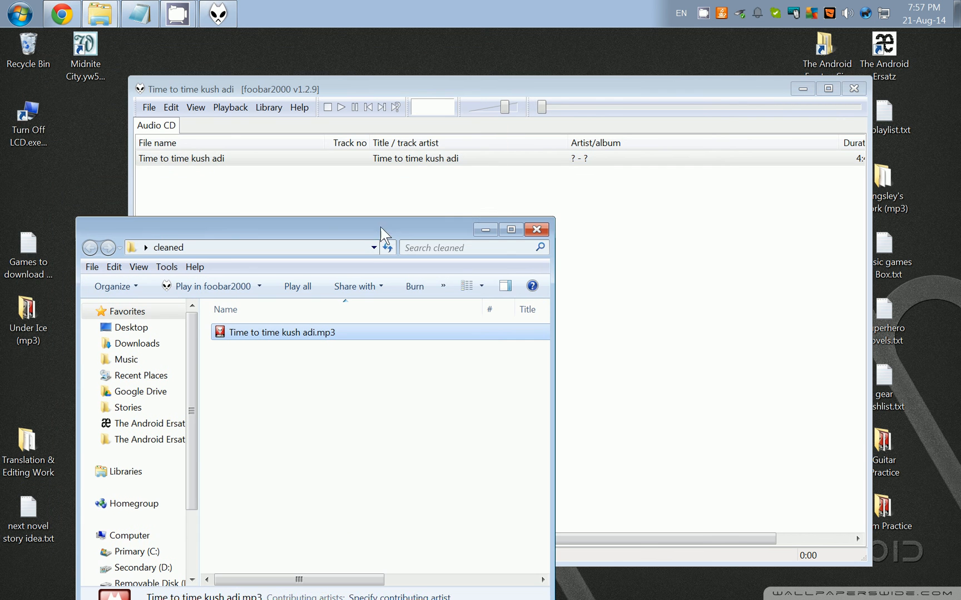
pyautogui.moveTo(310, 336); pyautogui.dragTo(307, 210)
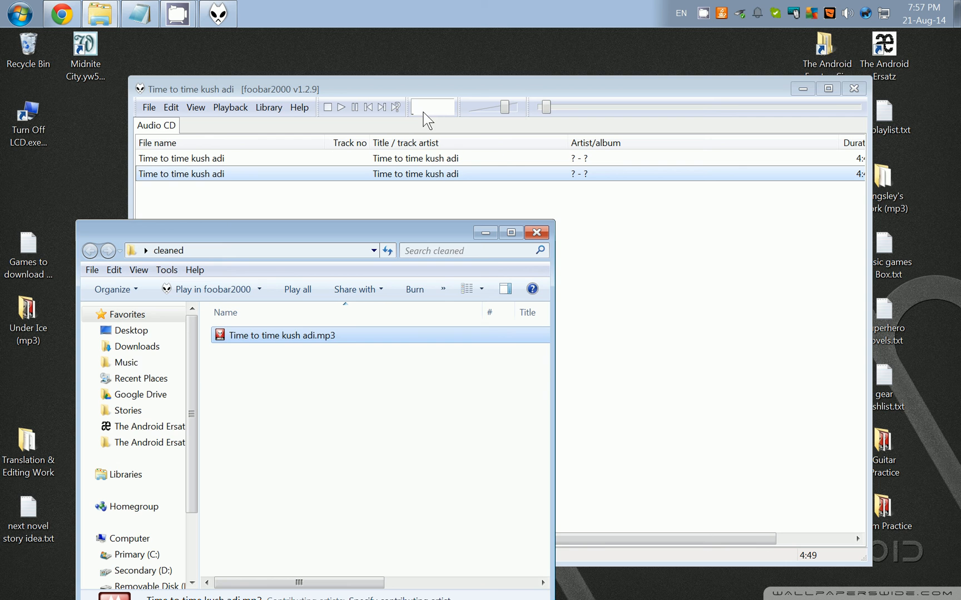
pyautogui.doubleClick(445, 174)
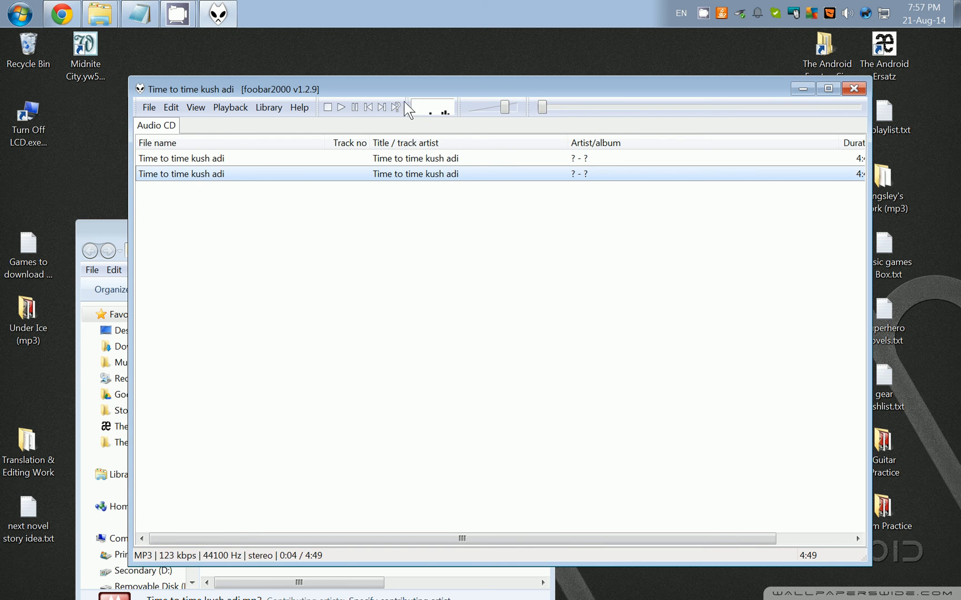
# - Finish comparing the two playlist entries of Time to time kush adi, and close foobar2000 and the cleaned folder window
pyautogui.click(429, 160)
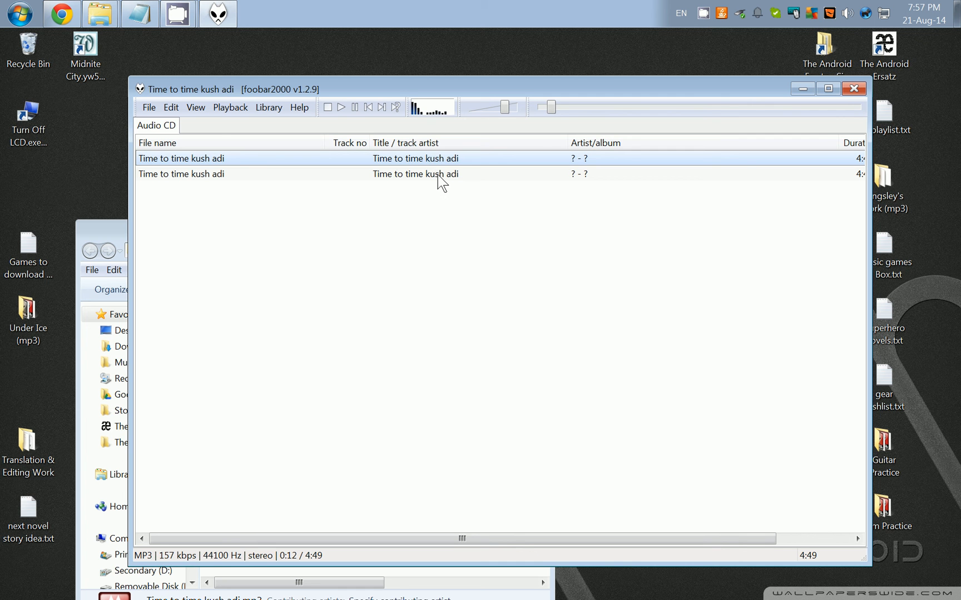
pyautogui.click(437, 175)
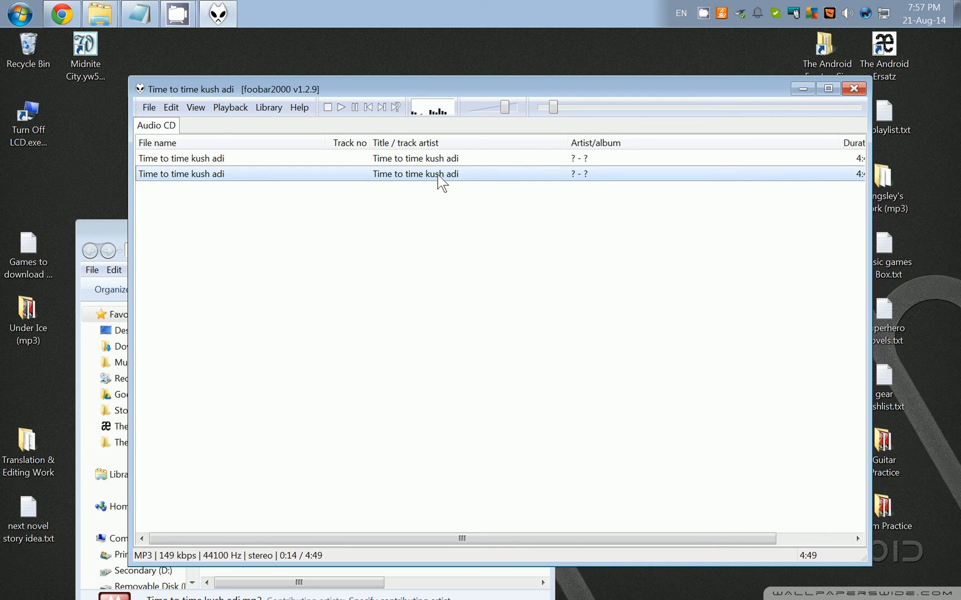
pyautogui.click(855, 88)
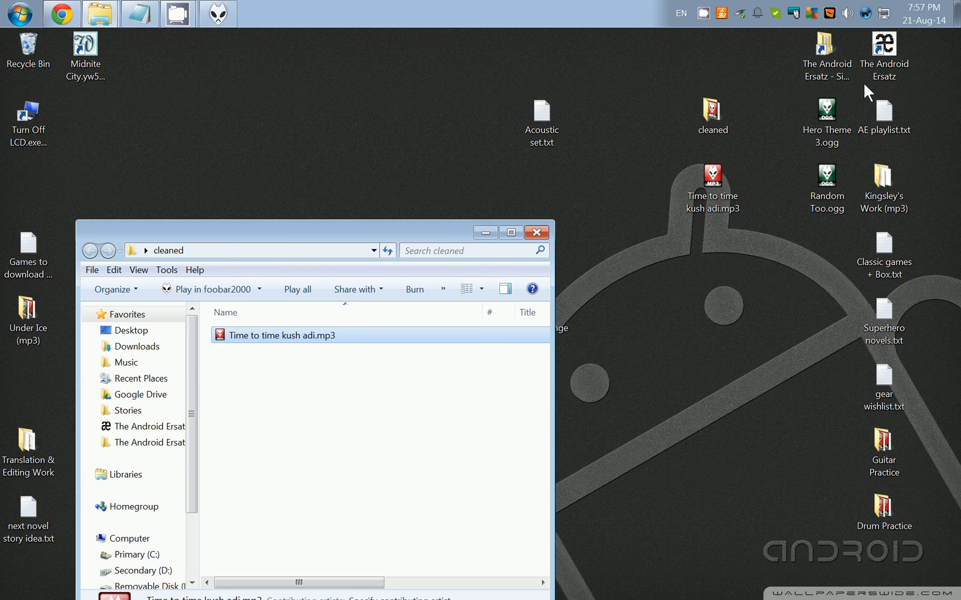
pyautogui.click(537, 233)
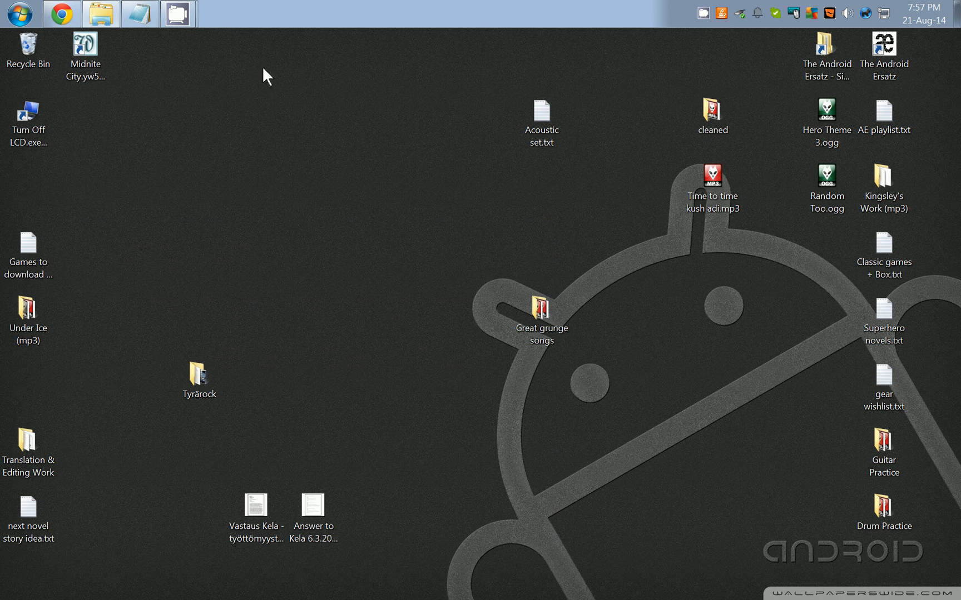
pyautogui.moveTo(181, 15)
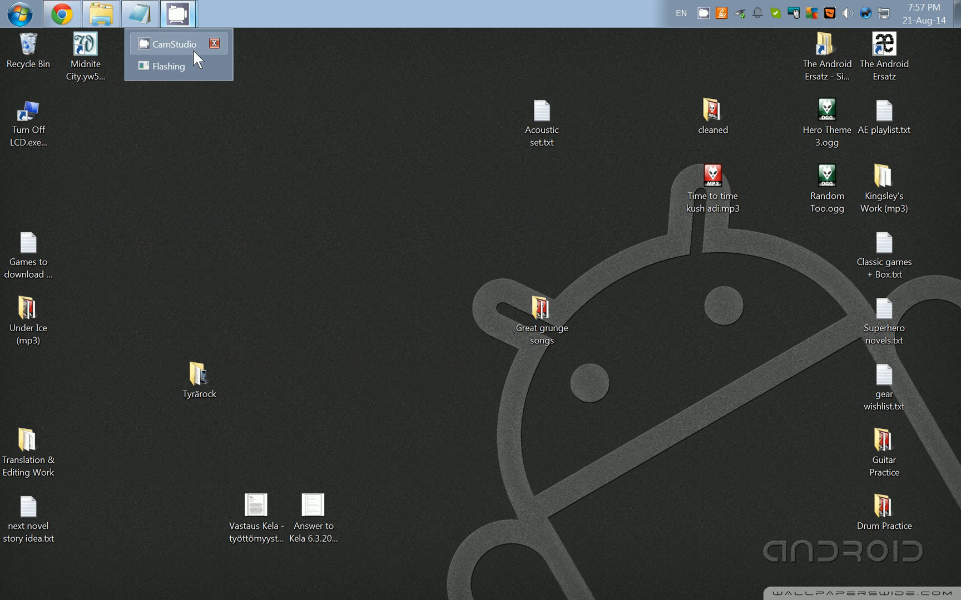
pyautogui.click(188, 62)
pyautogui.moveTo(177, 19)
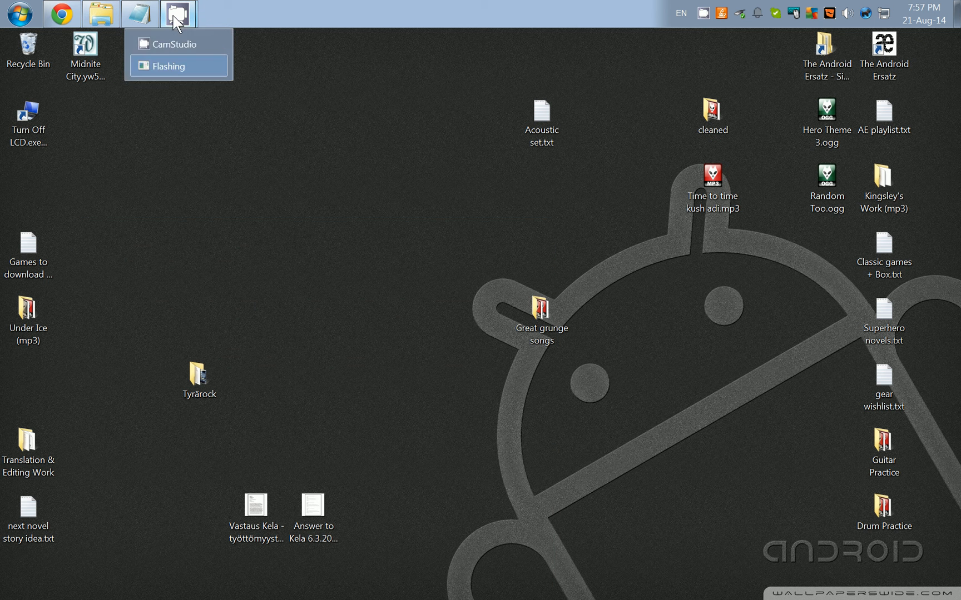